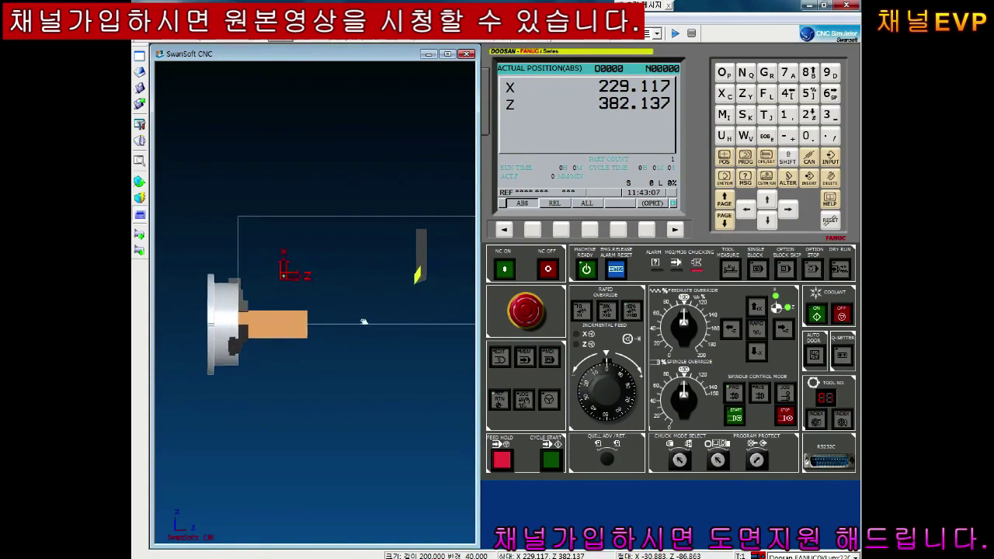
- Set the workpiece (공작물 설정) to diameter 85 and length 95 and apply it
drag(373, 315, 392, 305)
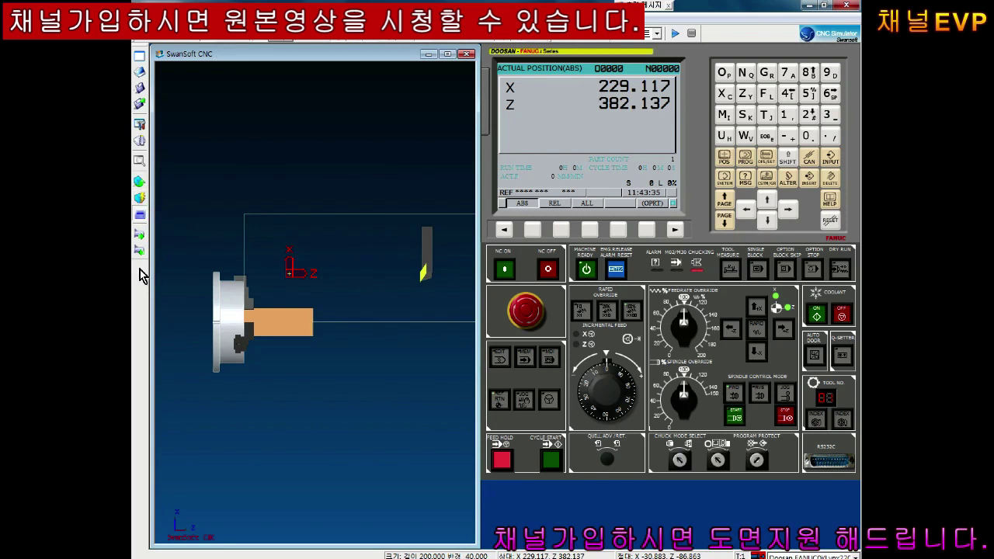
click(140, 187)
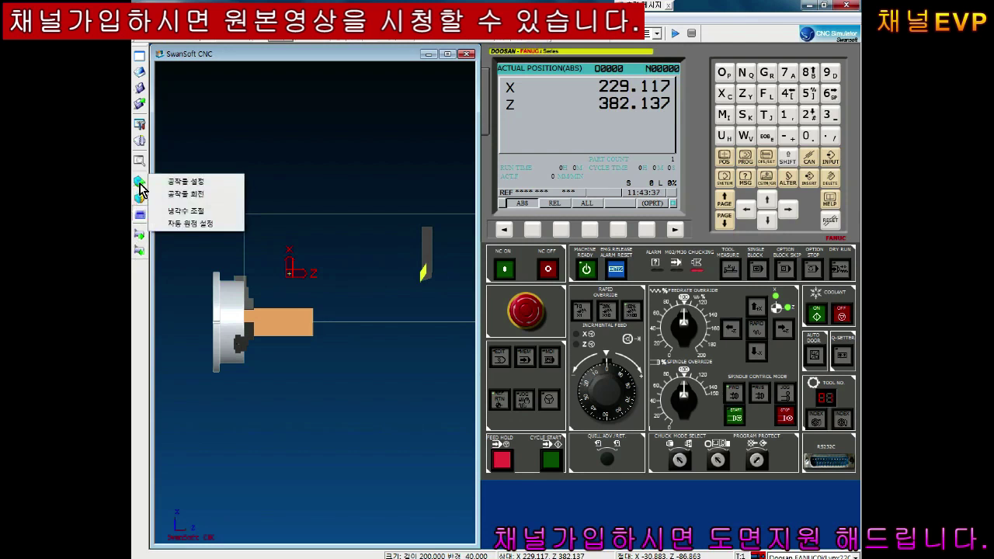
click(185, 185)
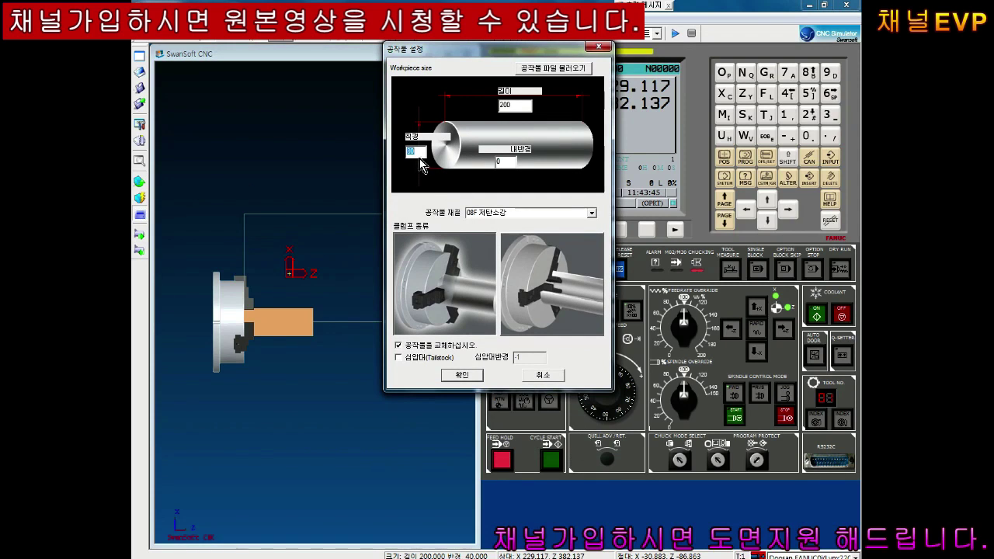
text(85)
click(458, 375)
- Reopen the workpiece settings to check the 85 × 95 stock and confirm with 확인
scroll(384, 399, up, 1)
scroll(378, 322, up, 1)
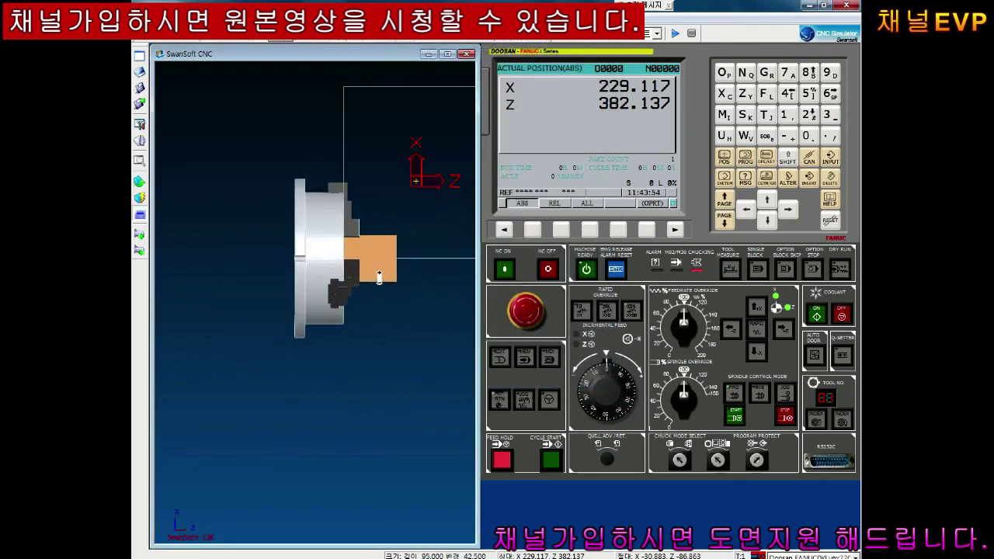
scroll(379, 303, up, 1)
scroll(381, 282, up, 1)
scroll(372, 299, down, 1)
scroll(326, 257, down, 1)
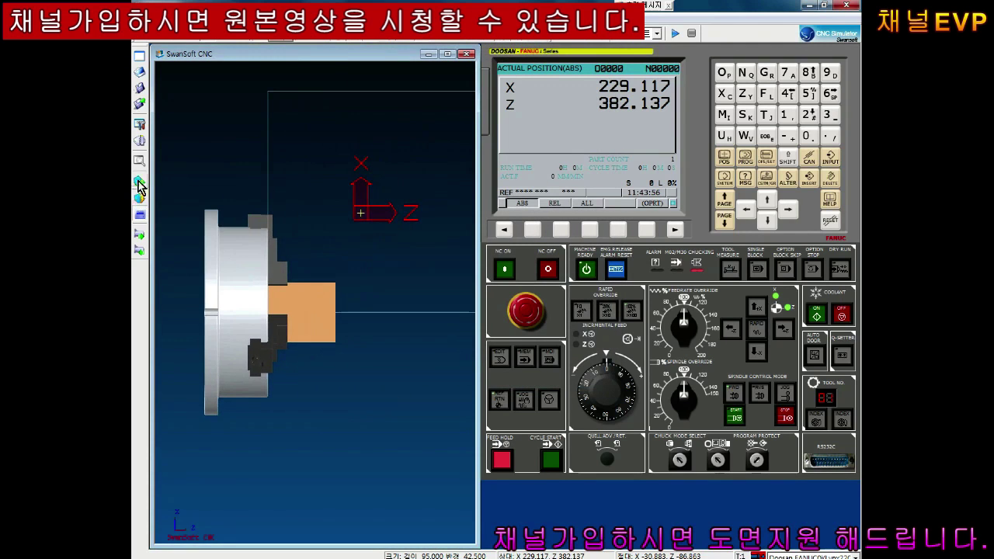
click(138, 181)
click(194, 174)
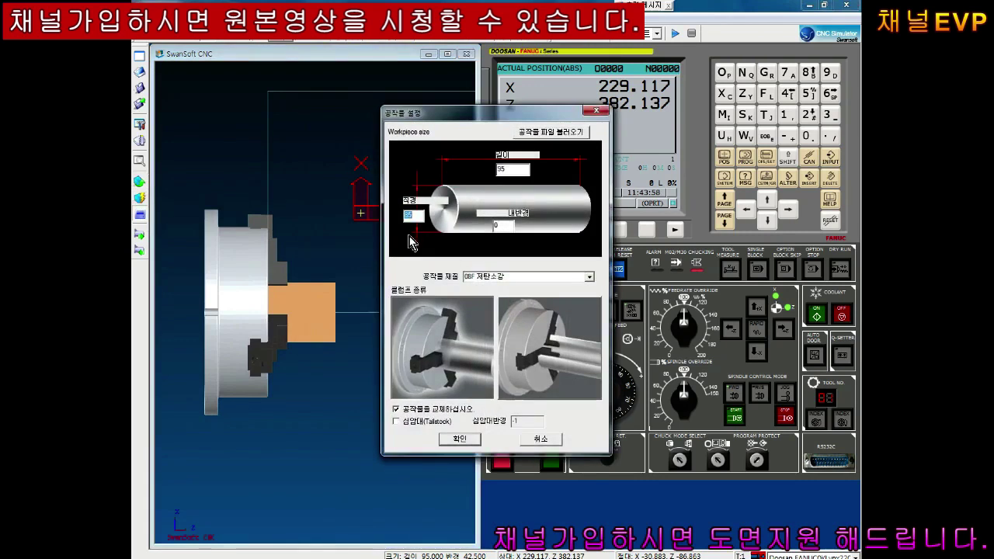
click(459, 438)
scroll(306, 310, up, 1)
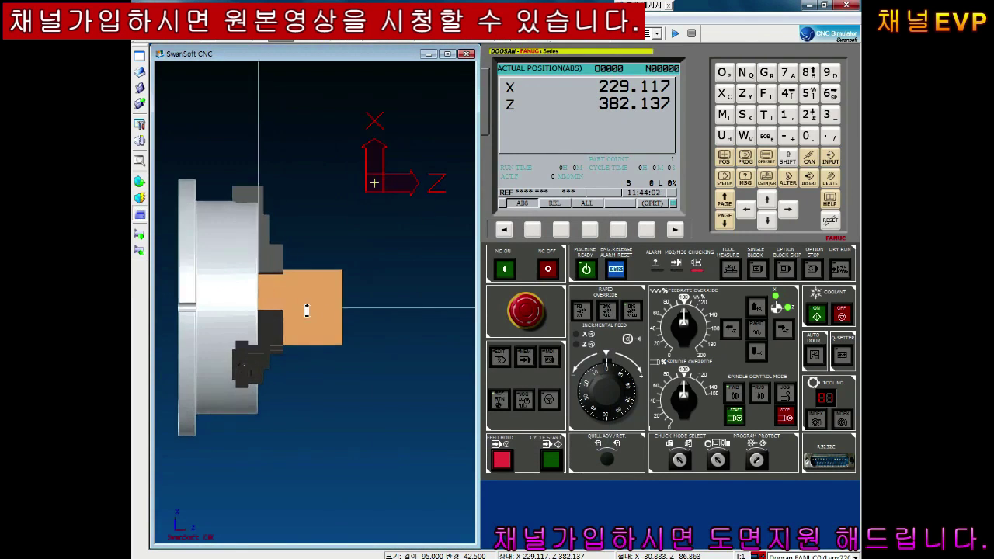
scroll(341, 312, up, 1)
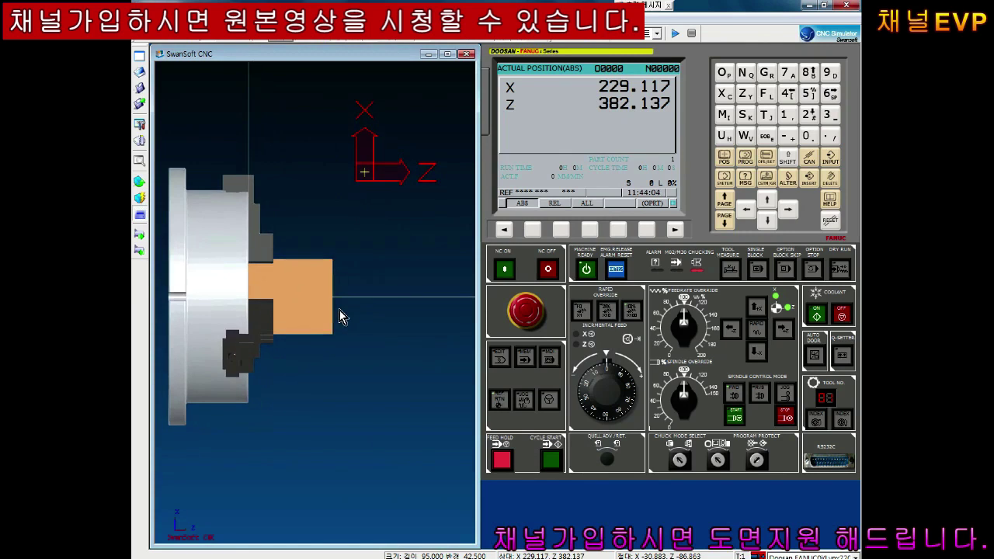
middle_drag(329, 331, 341, 319)
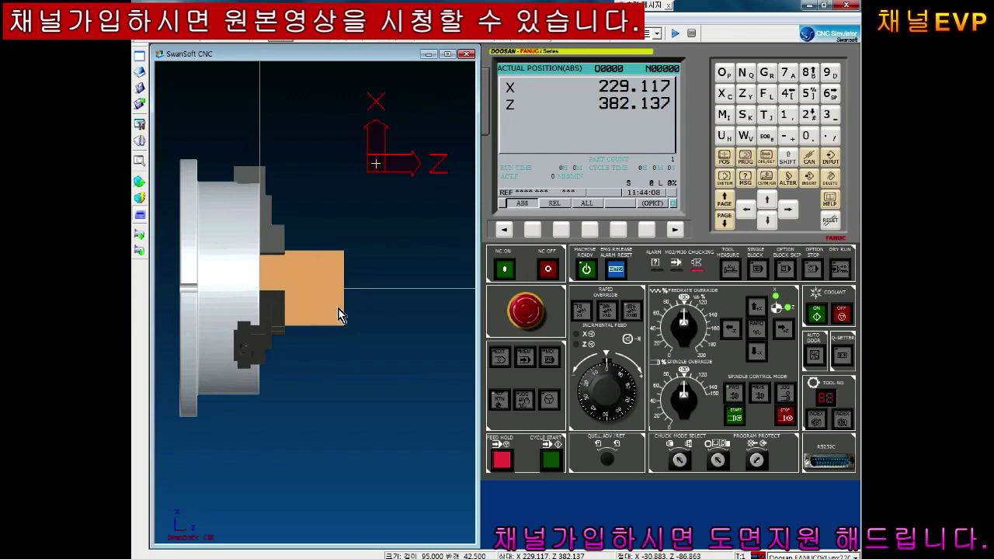
scroll(318, 274, up, 2)
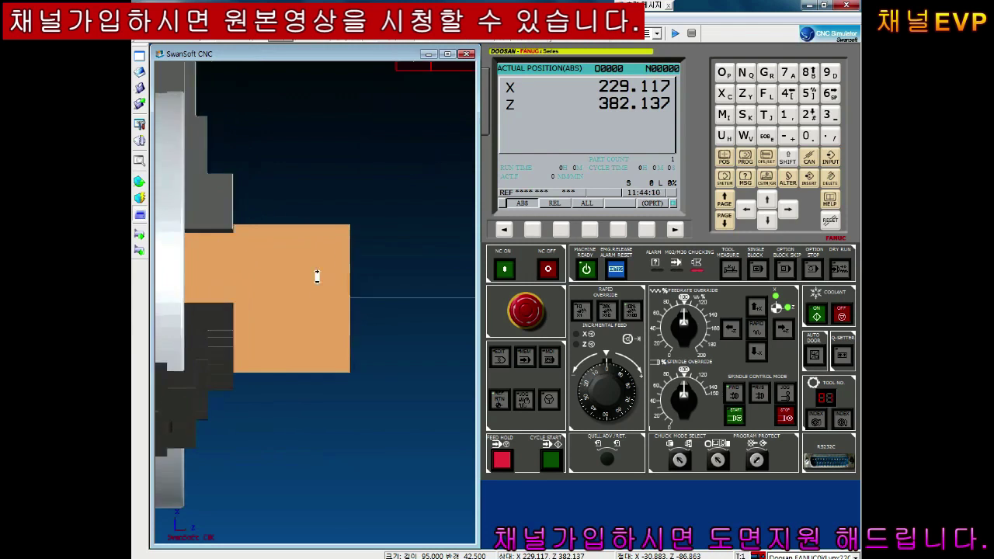
scroll(222, 239, up, 1)
scroll(283, 269, up, 1)
middle_drag(283, 269, 308, 253)
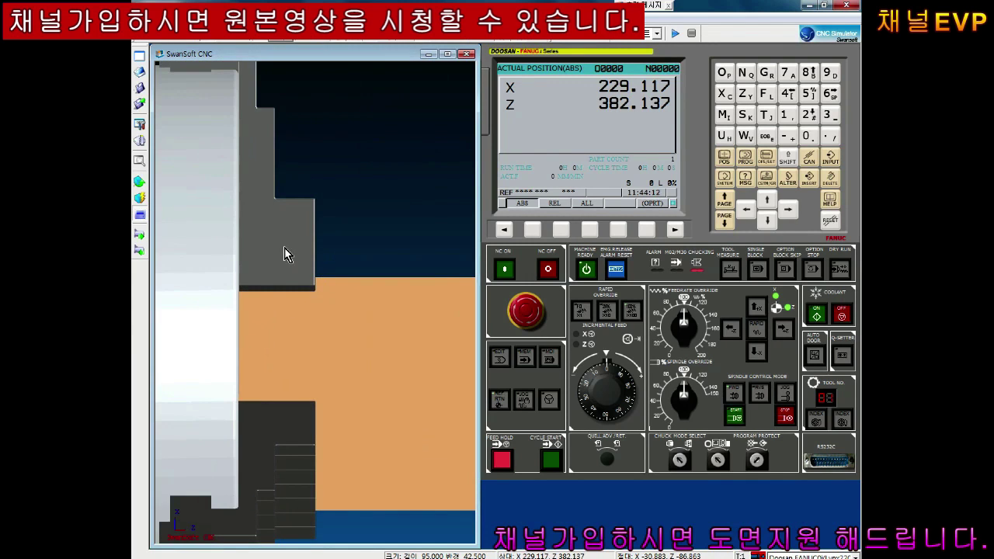
click(268, 44)
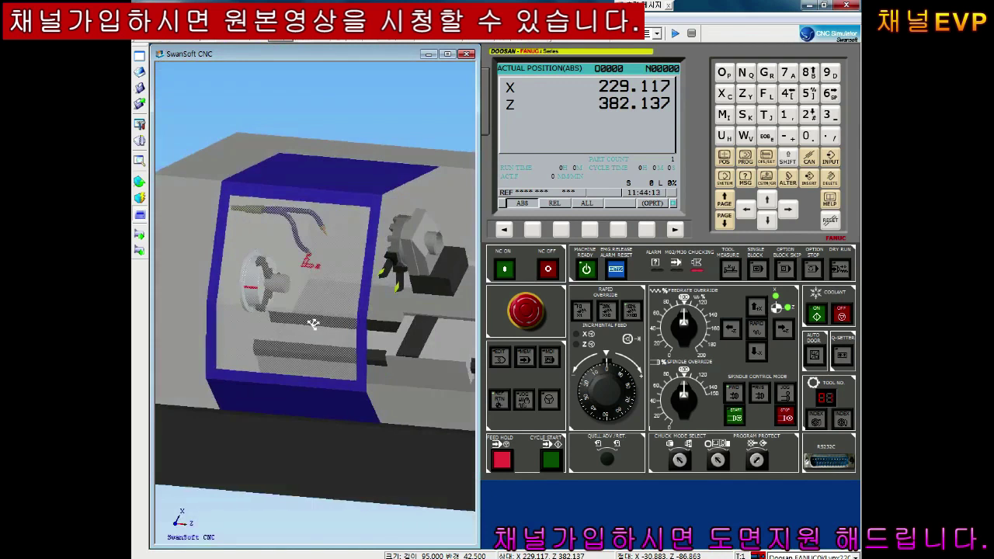
click(312, 45)
scroll(232, 314, up, 2)
scroll(316, 277, up, 2)
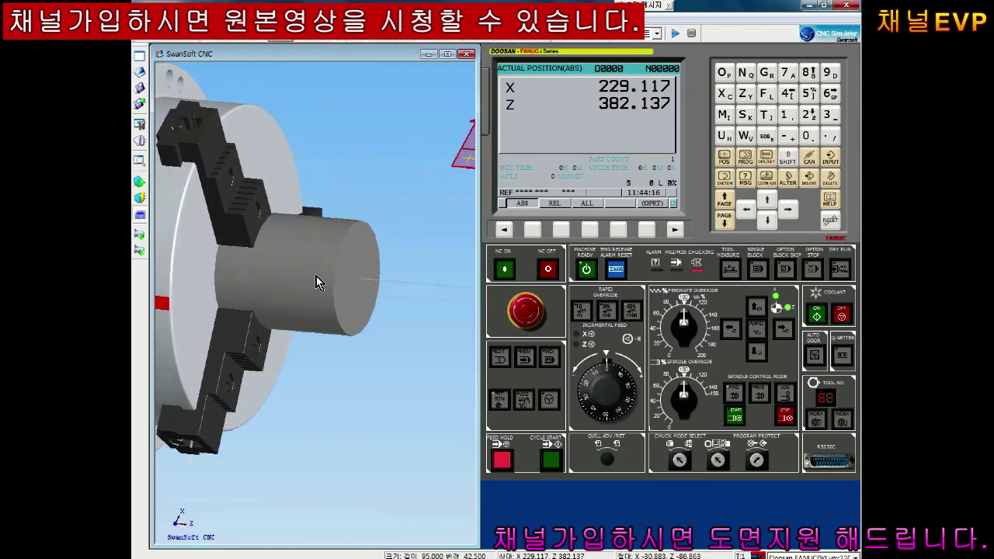
drag(316, 277, 247, 276)
scroll(304, 300, up, 2)
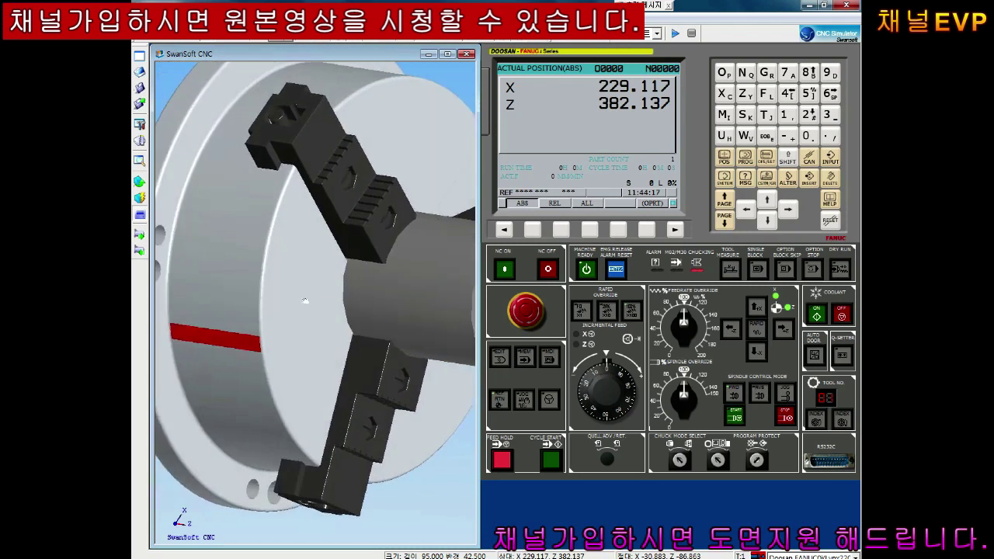
drag(304, 300, 262, 291)
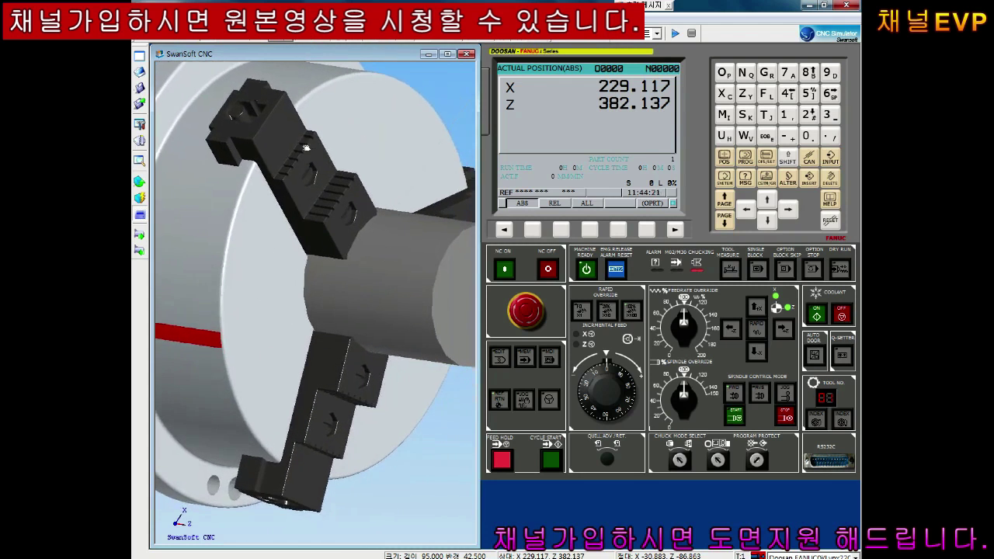
drag(329, 188, 401, 211)
drag(410, 308, 338, 298)
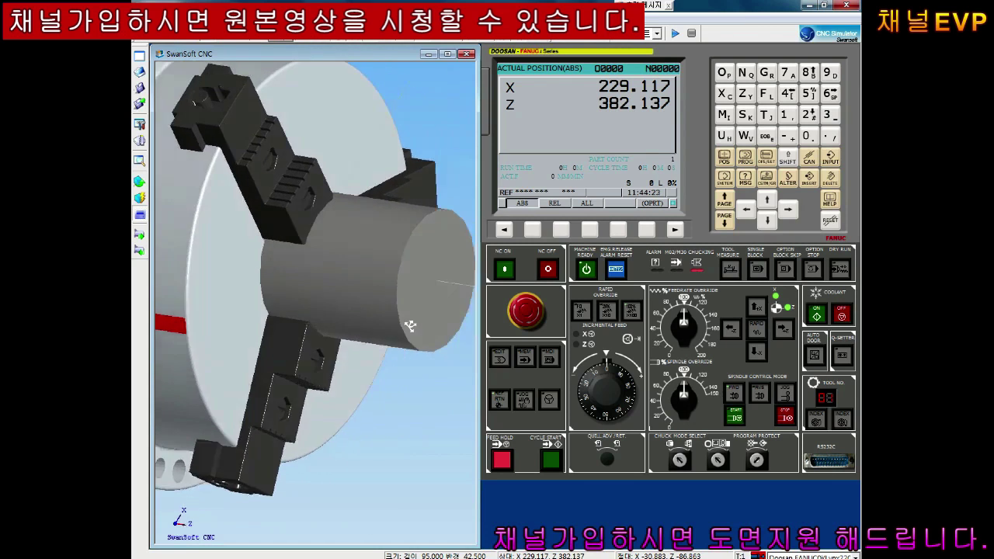
drag(271, 303, 302, 251)
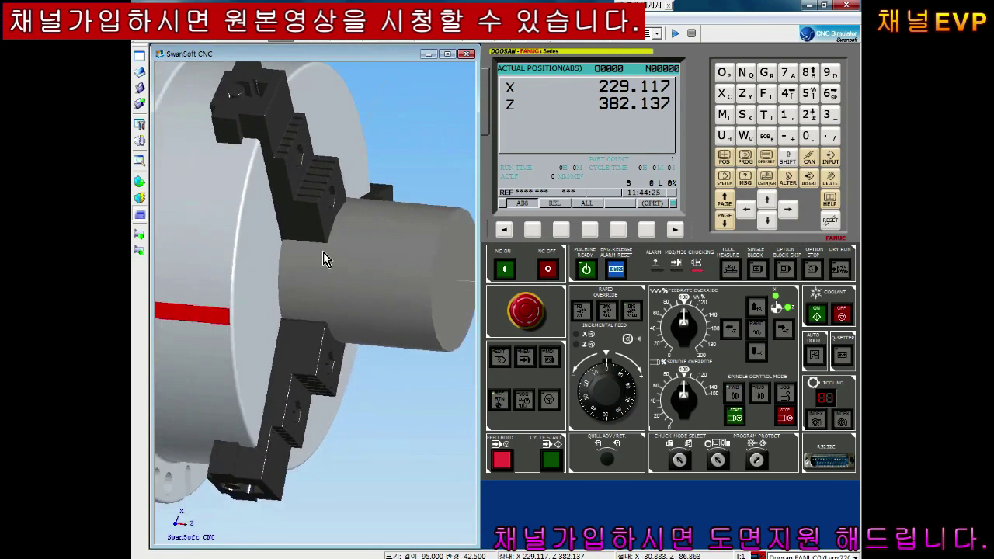
scroll(322, 377, up, 5)
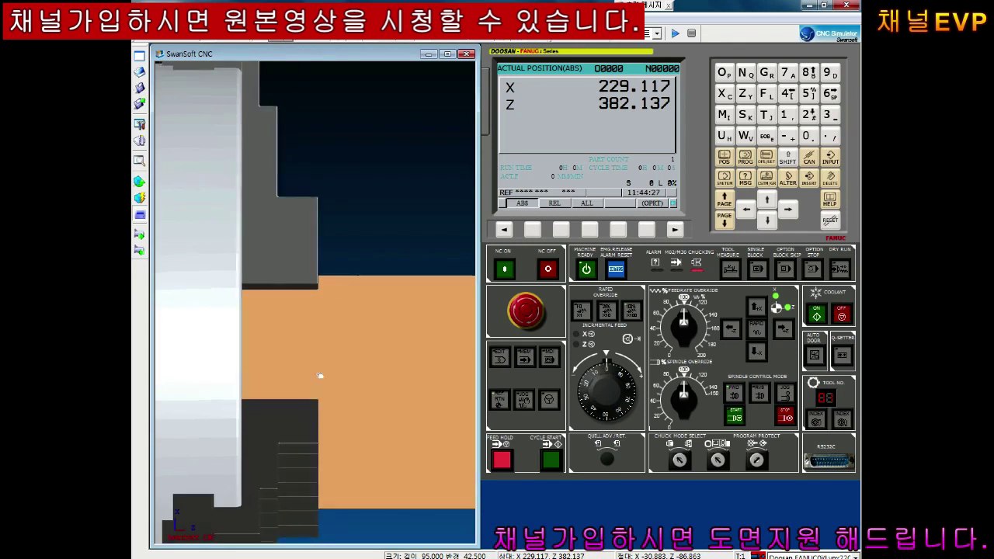
scroll(372, 267, up, 2)
scroll(301, 247, up, 2)
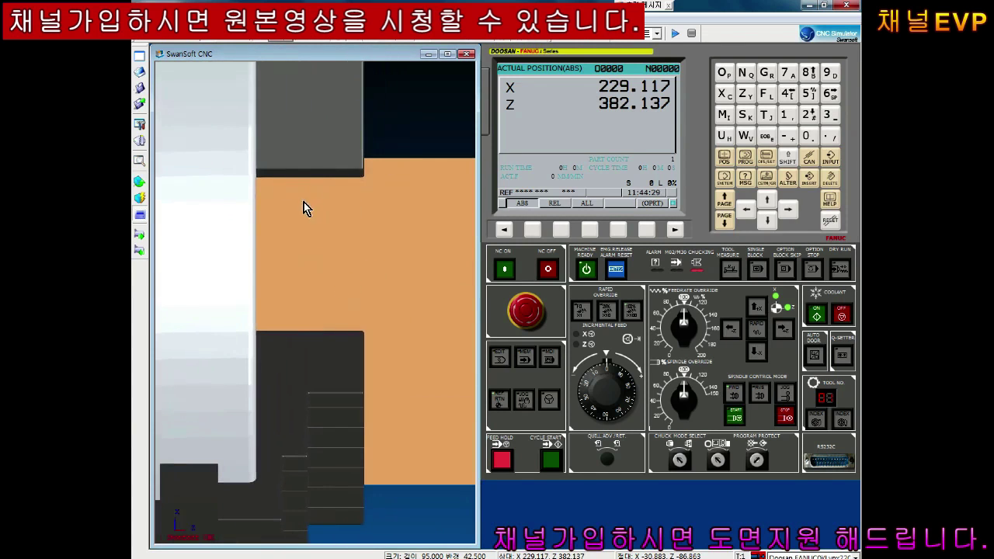
drag(280, 185, 314, 241)
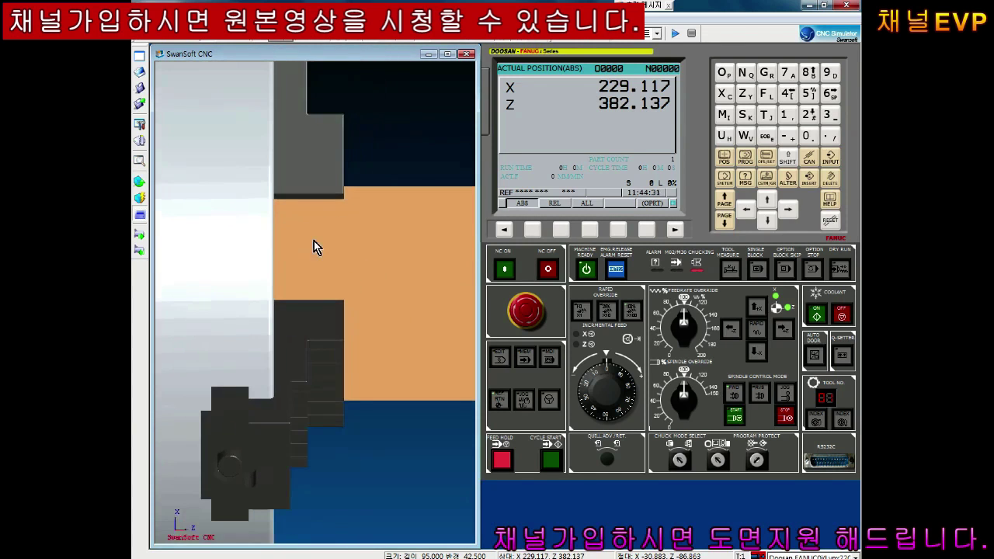
scroll(335, 231, down, 2)
scroll(365, 255, down, 1)
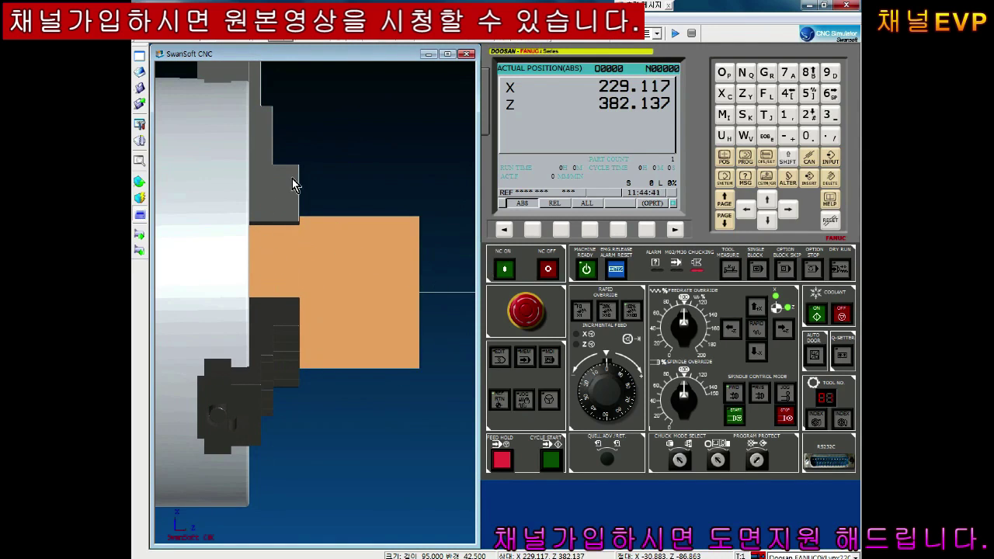
- Dismiss the workpiece position warning with 확인
click(142, 239)
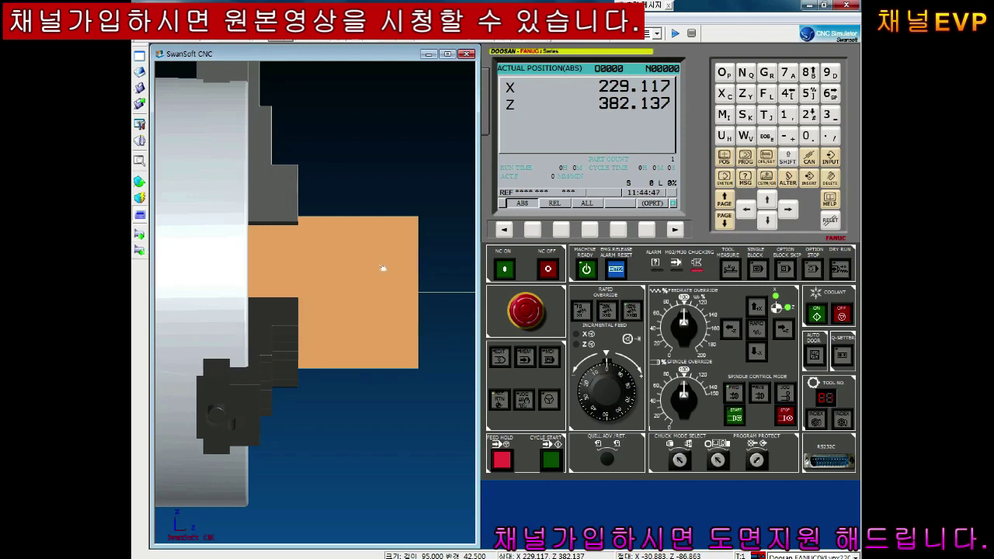
click(140, 236)
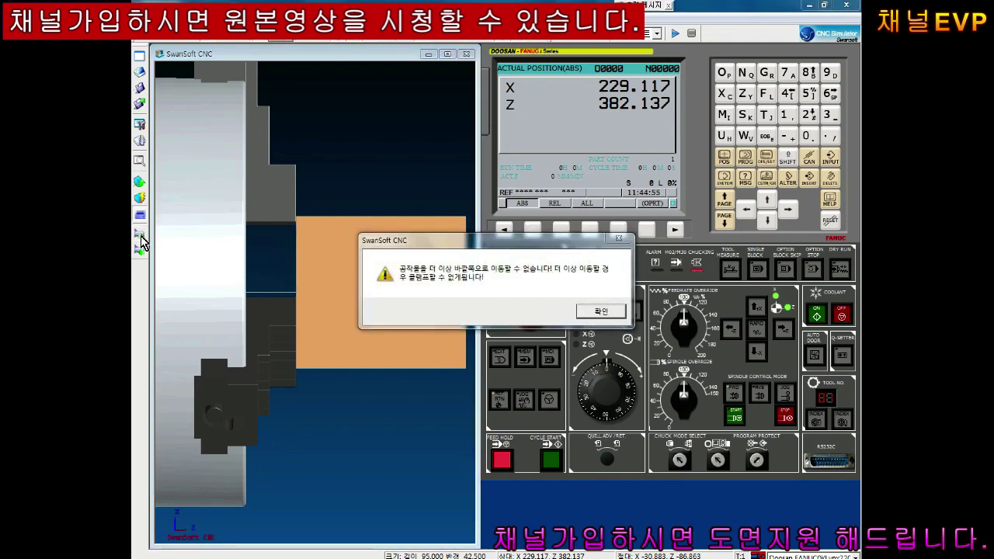
click(603, 312)
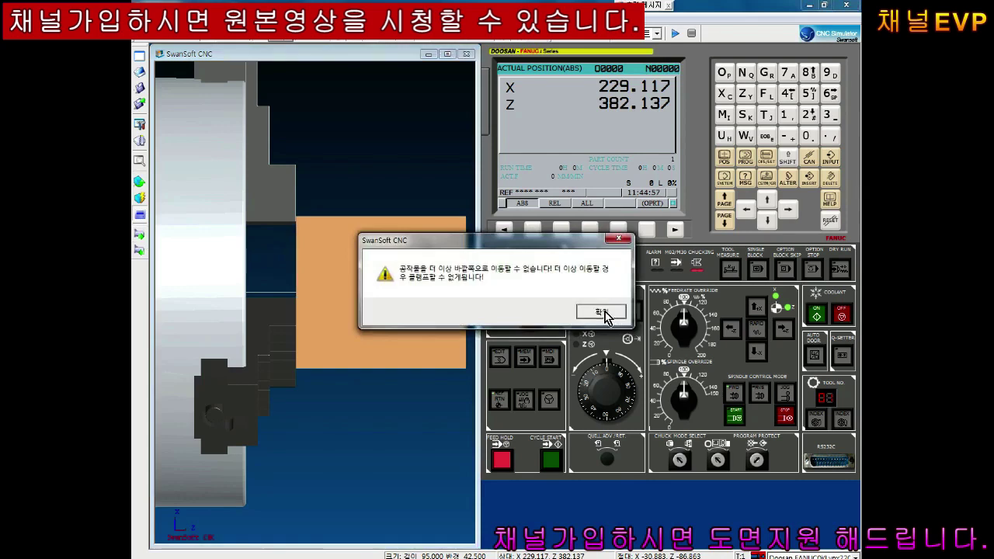
- Shift the orange stock left, then right, back into the chuck jaws
click(141, 256)
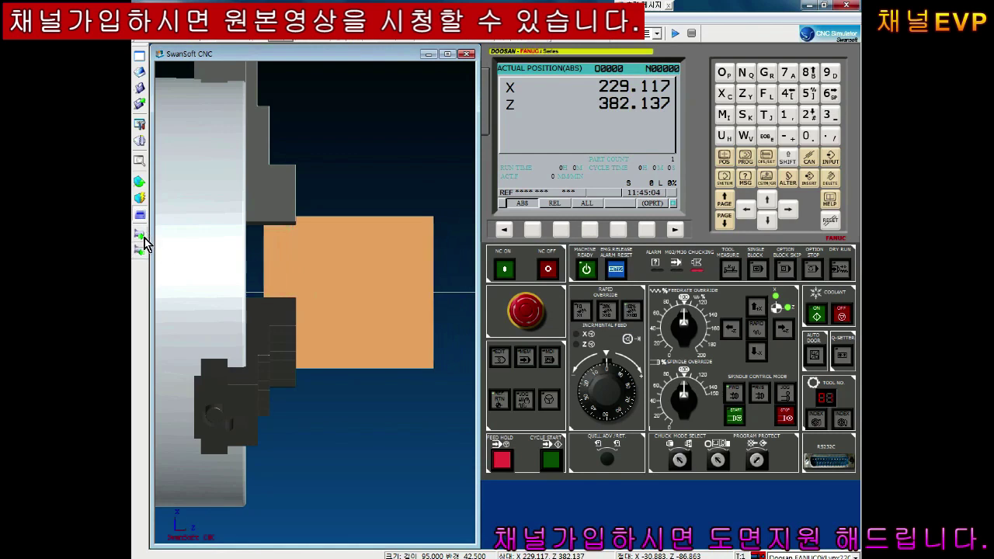
click(141, 236)
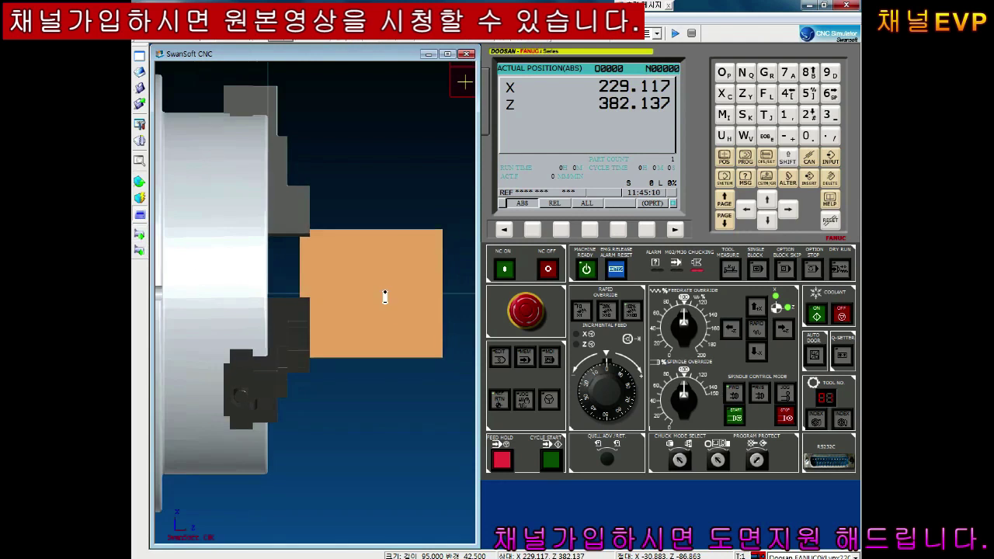
scroll(384, 295, down, 4)
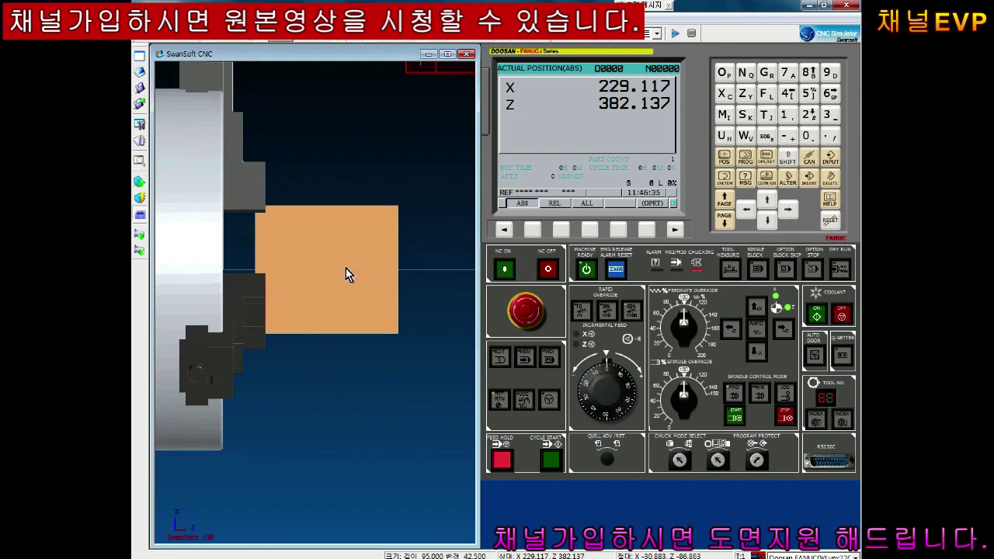
- Auto-zero the tool with 자동 원점 설정, placing it at X 85.000, Z -10.000
click(138, 184)
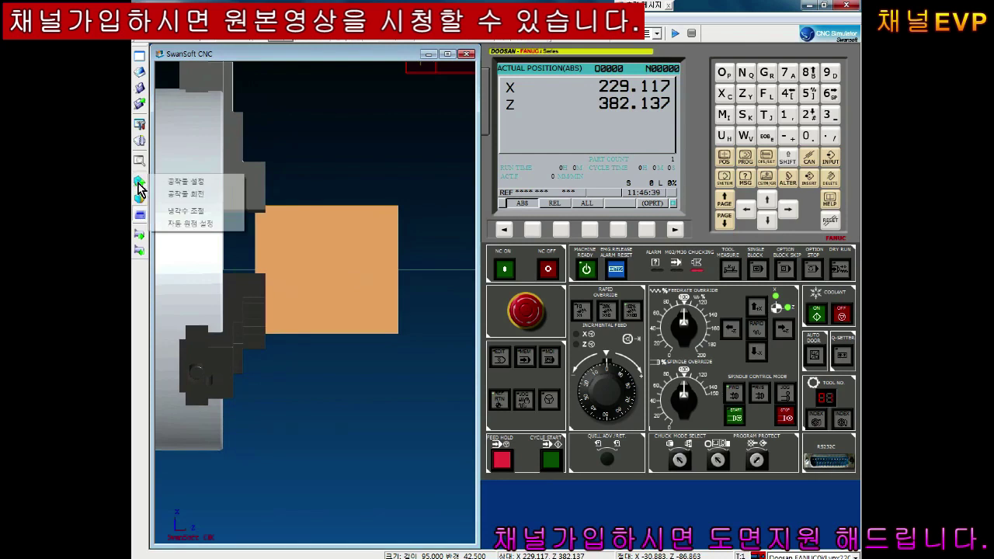
click(200, 224)
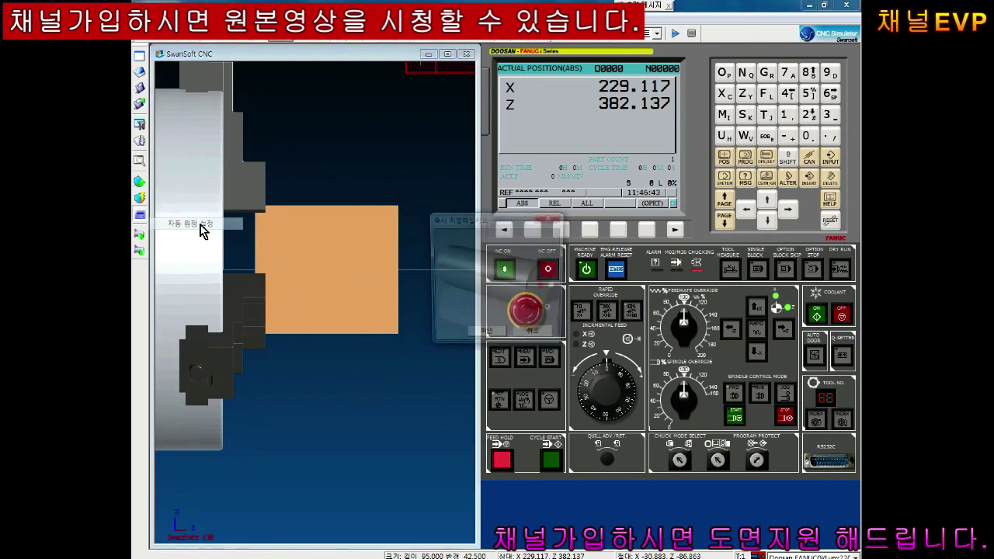
click(486, 339)
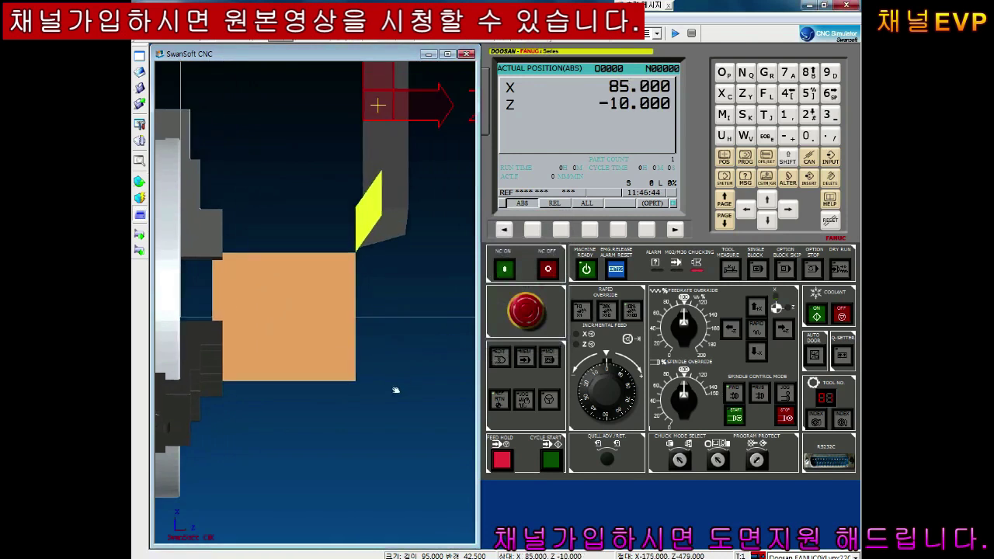
scroll(348, 264, down, 2)
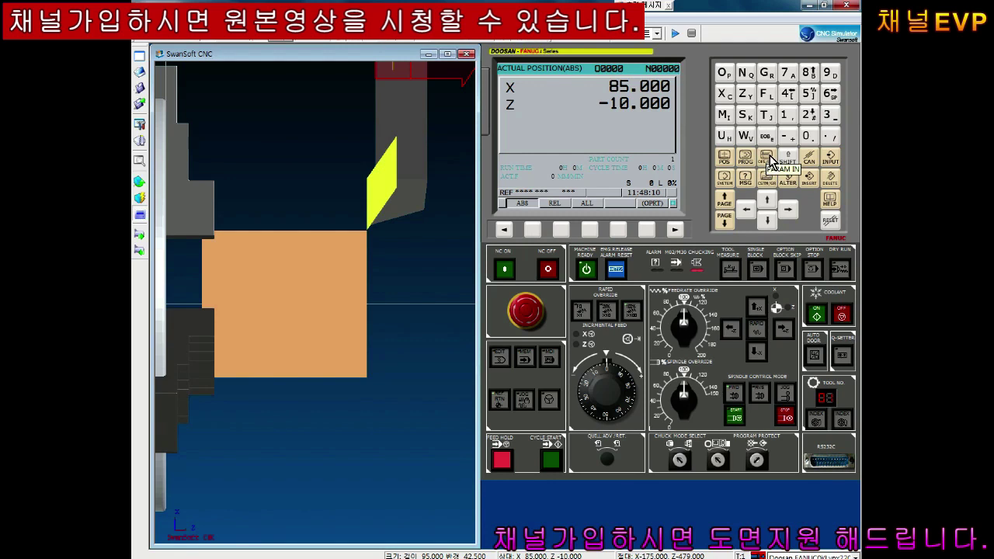
- Bring up the OFS/SET WORK page and put the cursor on G54 X (-260.000, Z -469.000)
click(771, 159)
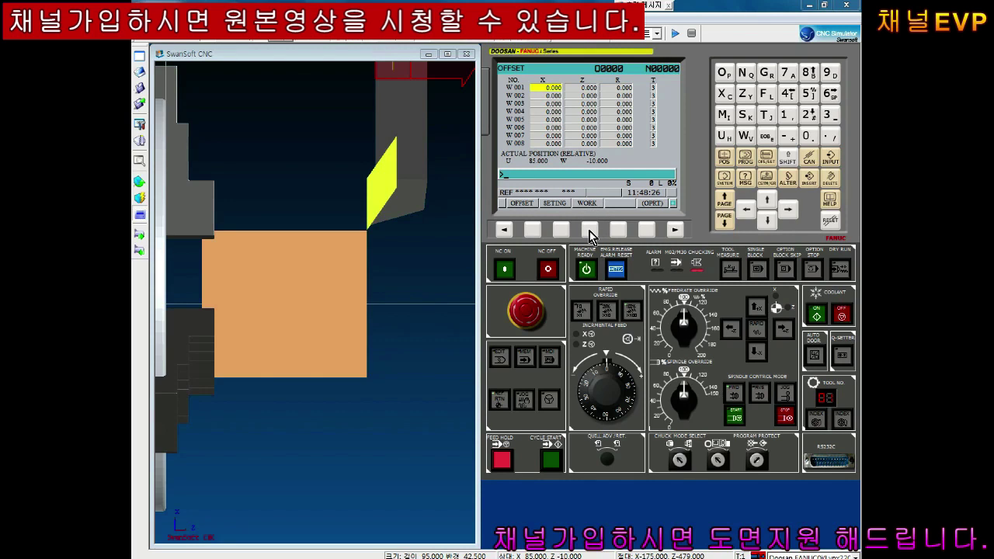
click(589, 230)
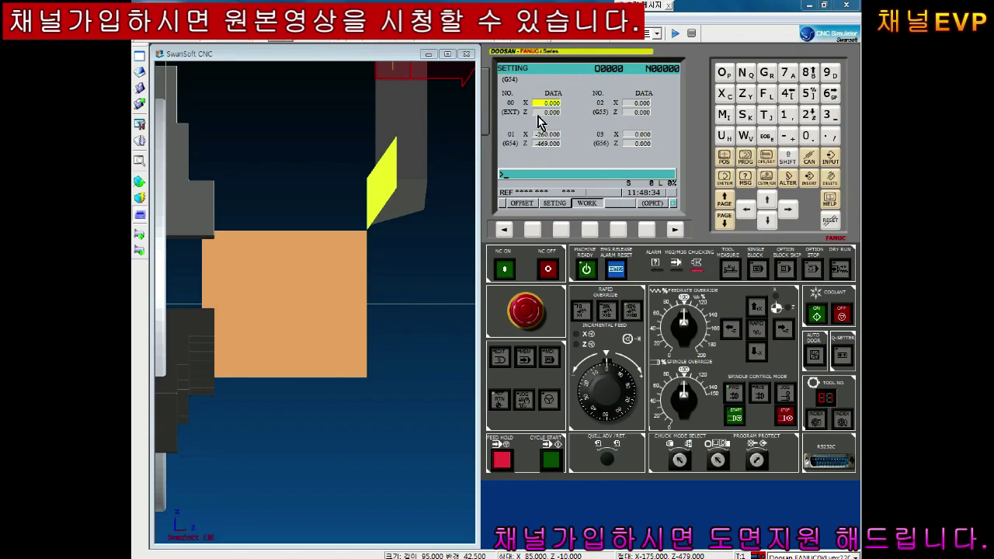
click(766, 223)
click(766, 223)
click(767, 223)
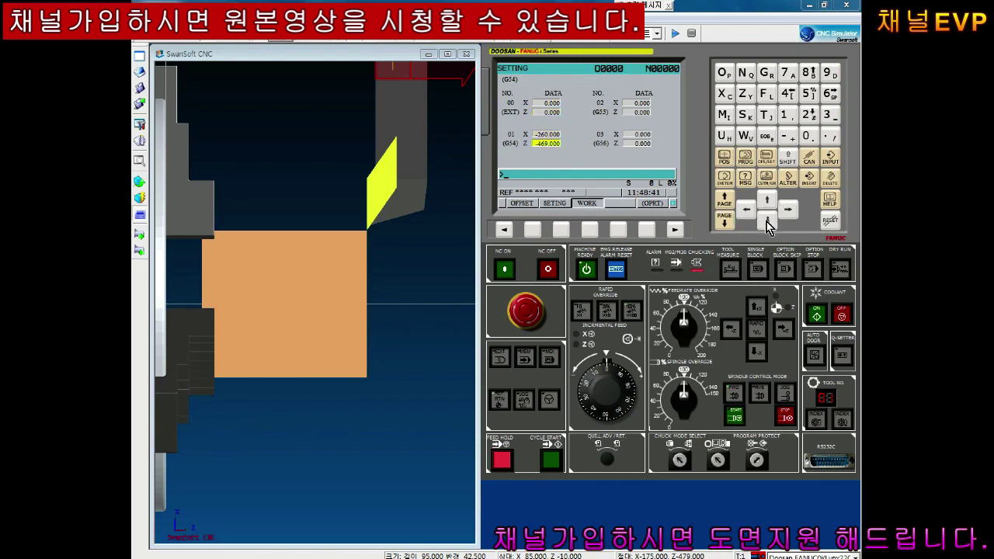
click(766, 200)
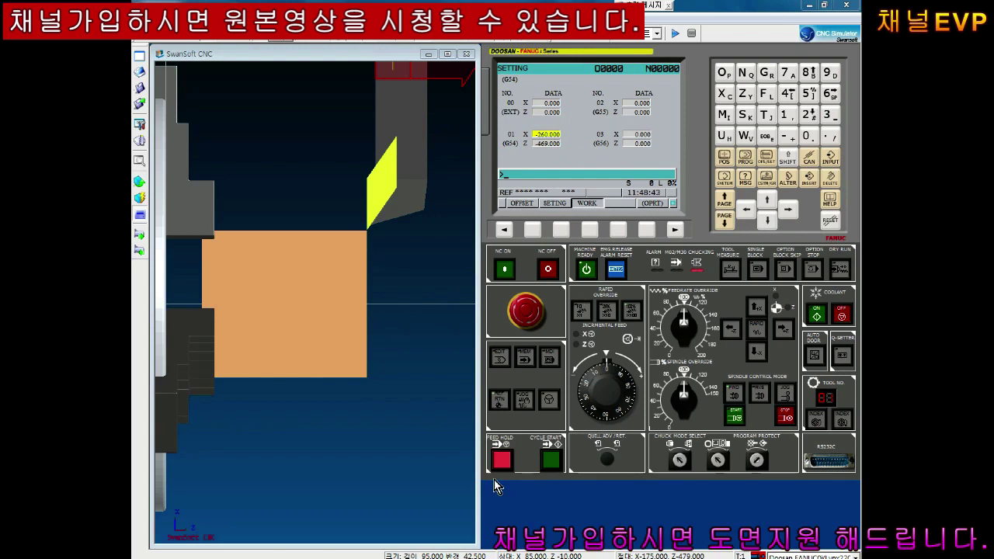
- Add lines X85. and Z0. below the Notepad tool notes, then return to the simulator
click(493, 553)
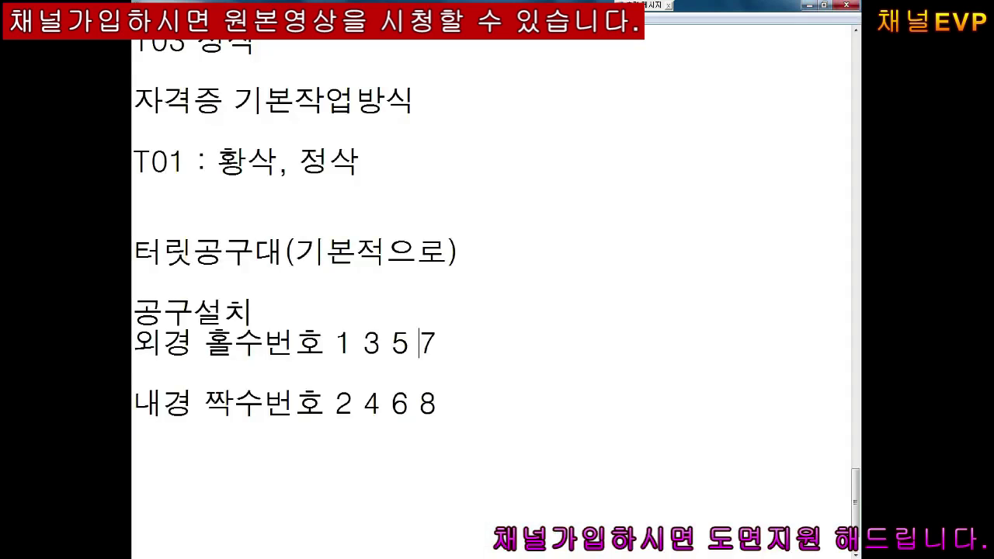
scroll(352, 411, down, 1)
click(269, 390)
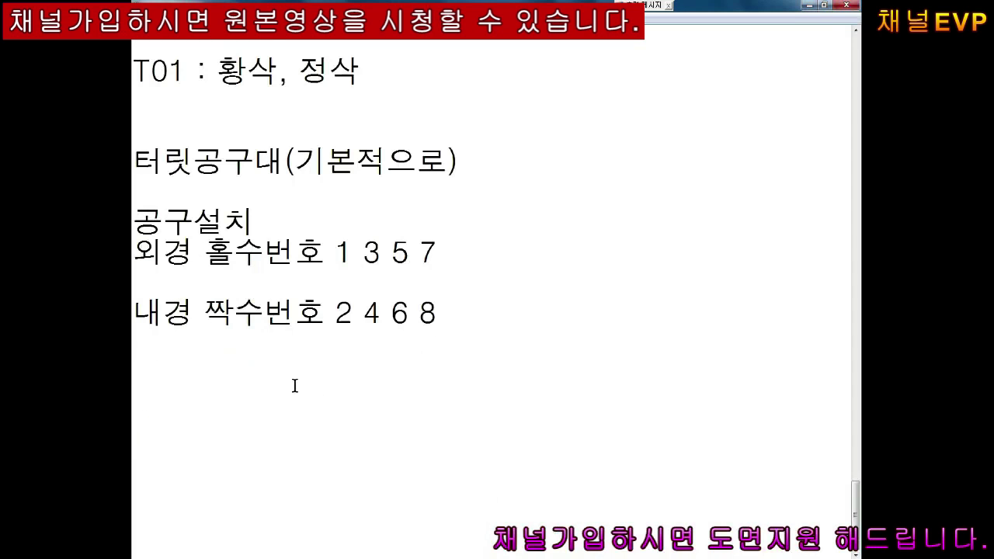
text(X85.)
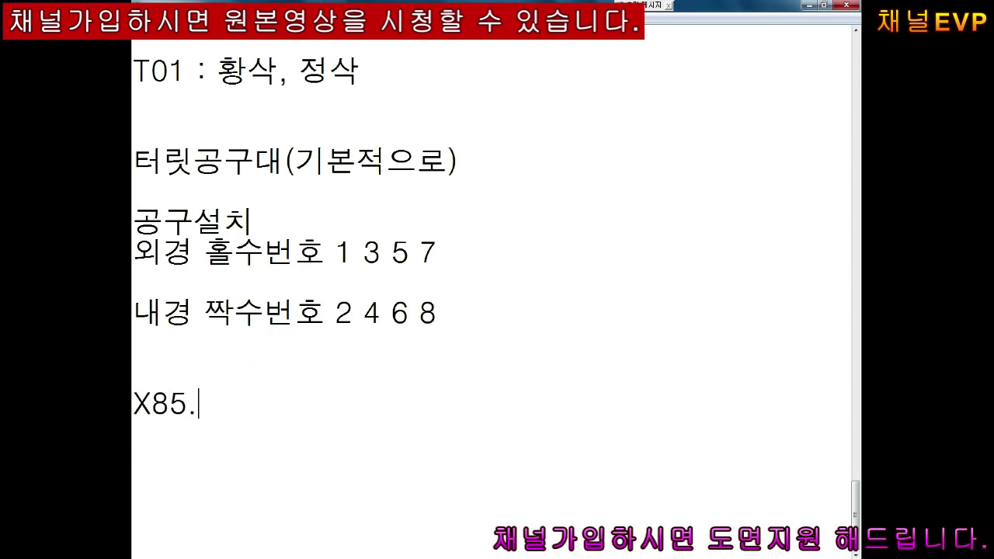
key(Return)
text(Z0)
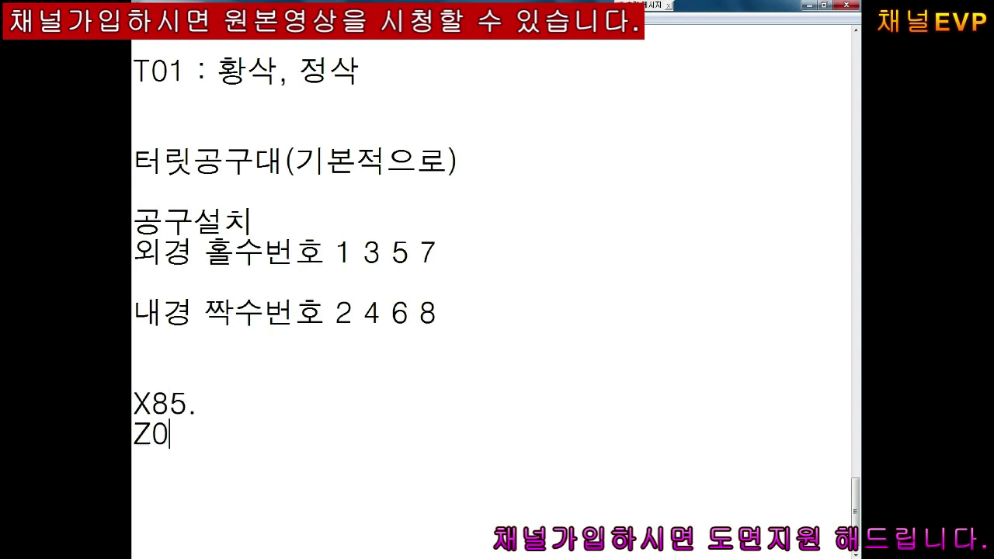
key(Return)
key(Return)
key(Return)
key(Up)
key(Up)
key(Up)
key(Return)
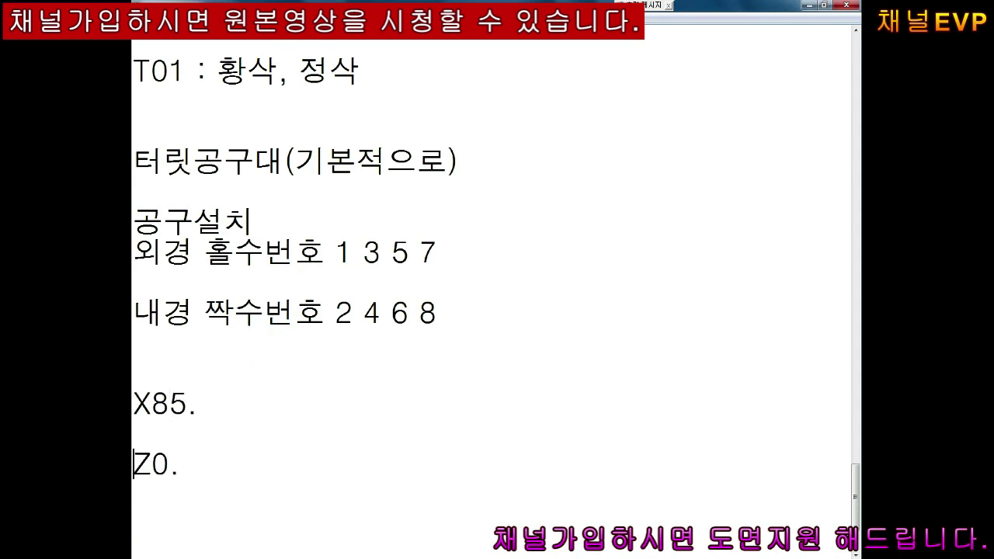
key(Down)
key(Down)
key(Down)
key(Return)
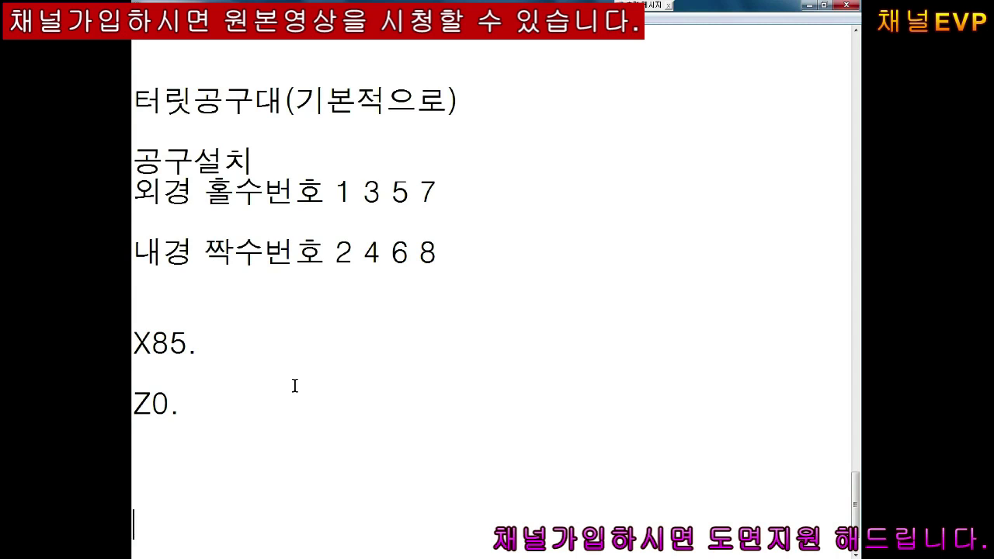
key(alt+Tab)
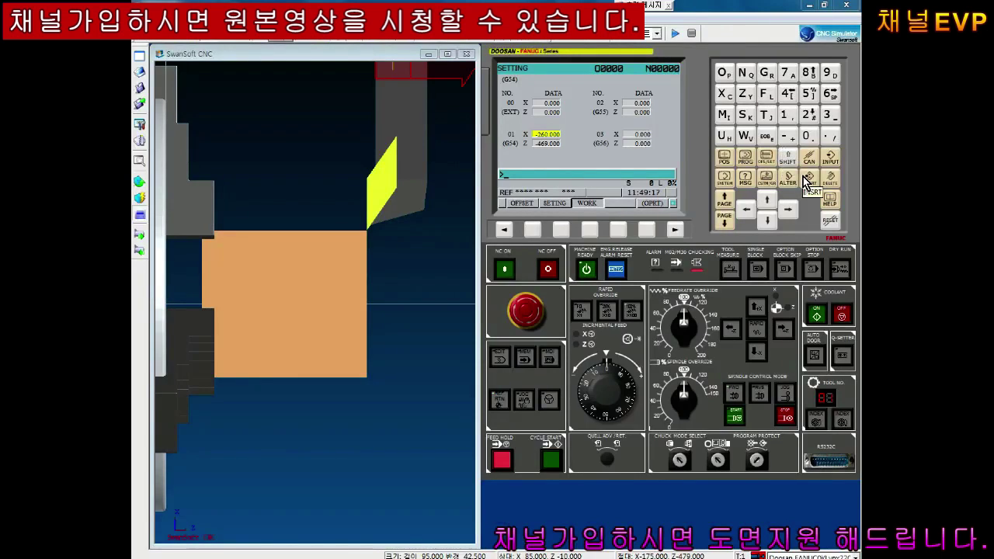
- Measure the G54 offset from X85. and Z0., giving X -260.000 and replacing Z -469.000
text(X85.)
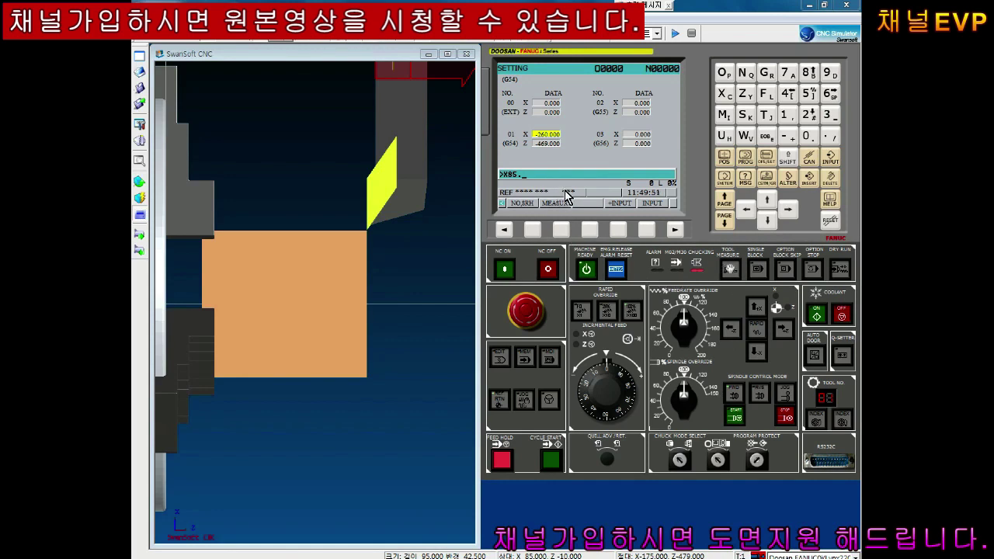
click(563, 229)
text(Z)
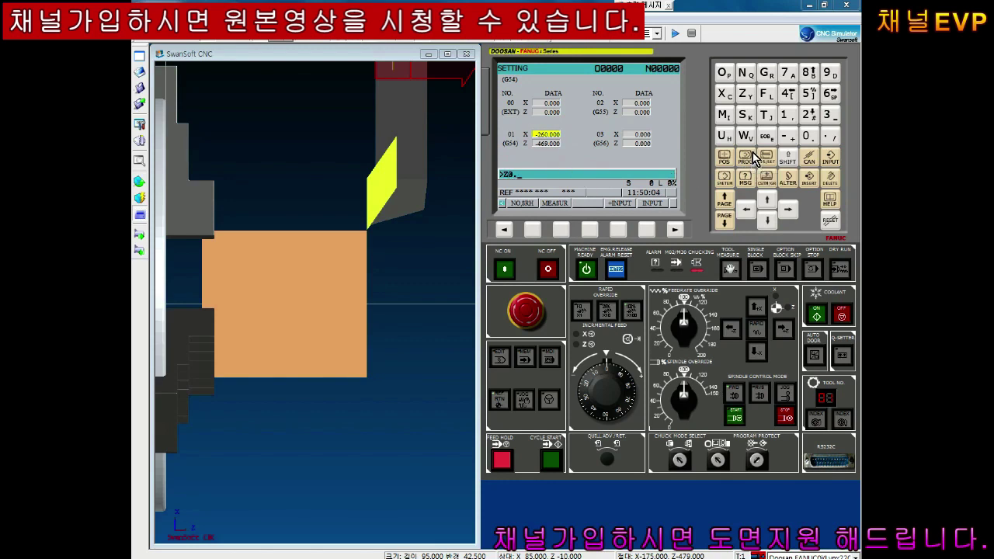
text(0.)
click(562, 229)
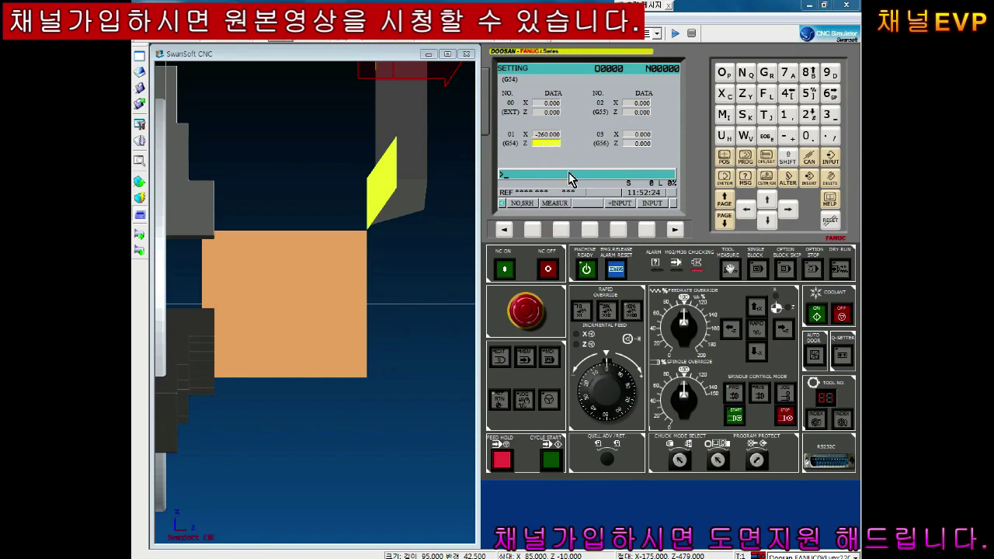